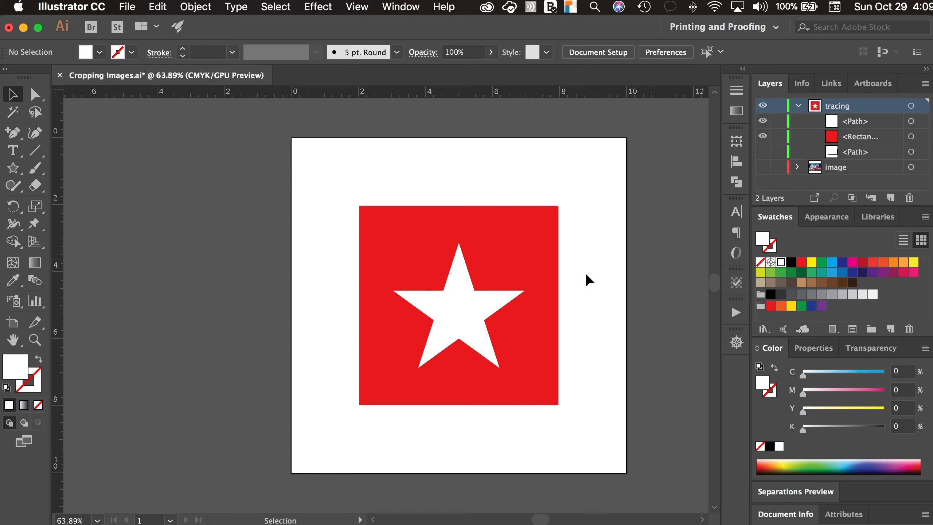
# Fill the white star with the cyan swatch, deselect it, and reset the current fill to white.
pyautogui.click(494, 299)
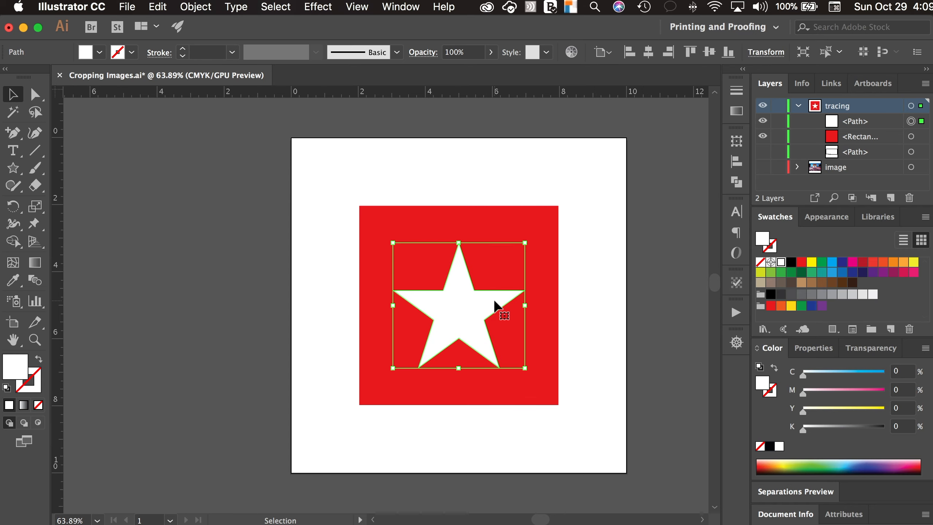
pyautogui.click(833, 262)
pyautogui.click(669, 298)
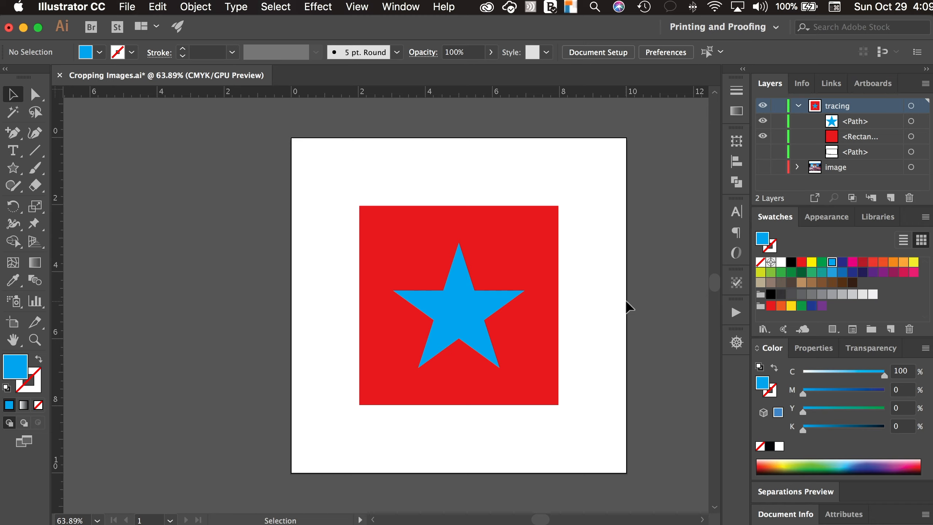
pyautogui.click(781, 262)
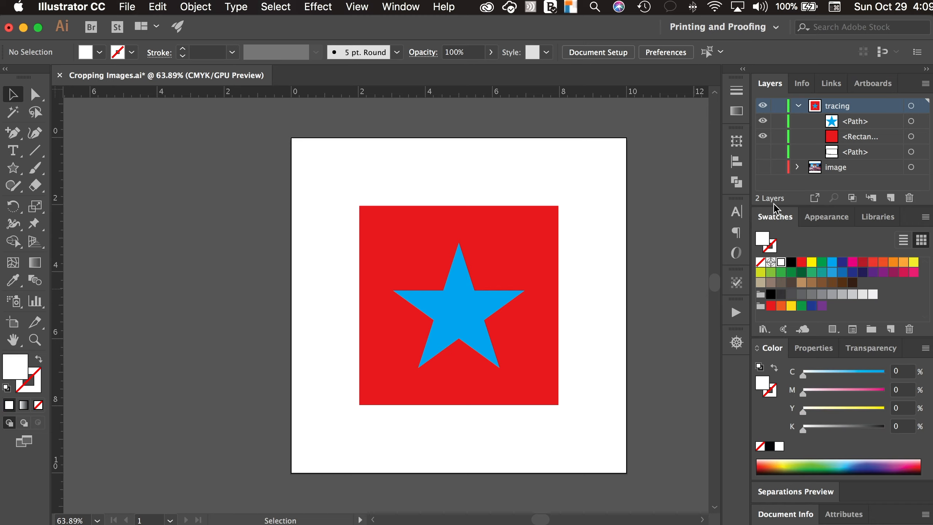
# Show the image layer to view the photo behind the square and star, and hide it again.
pyautogui.click(764, 168)
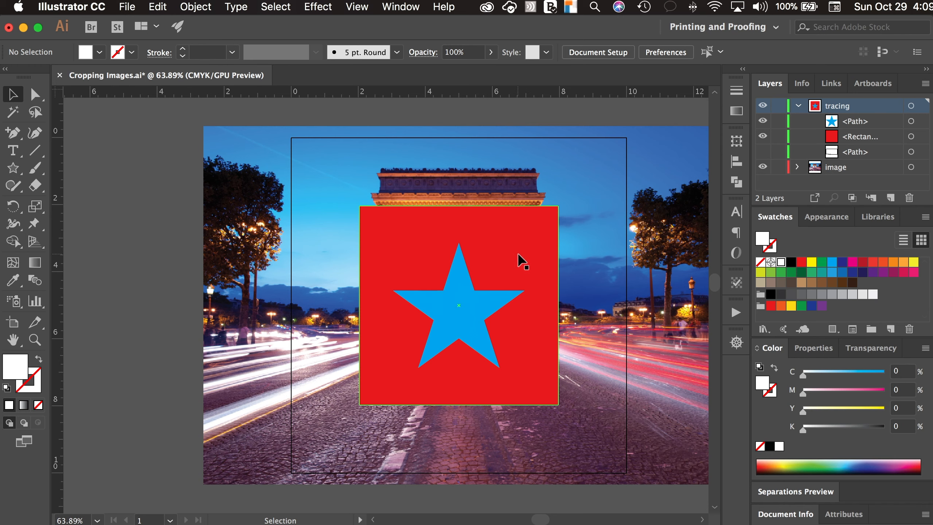
pyautogui.click(762, 167)
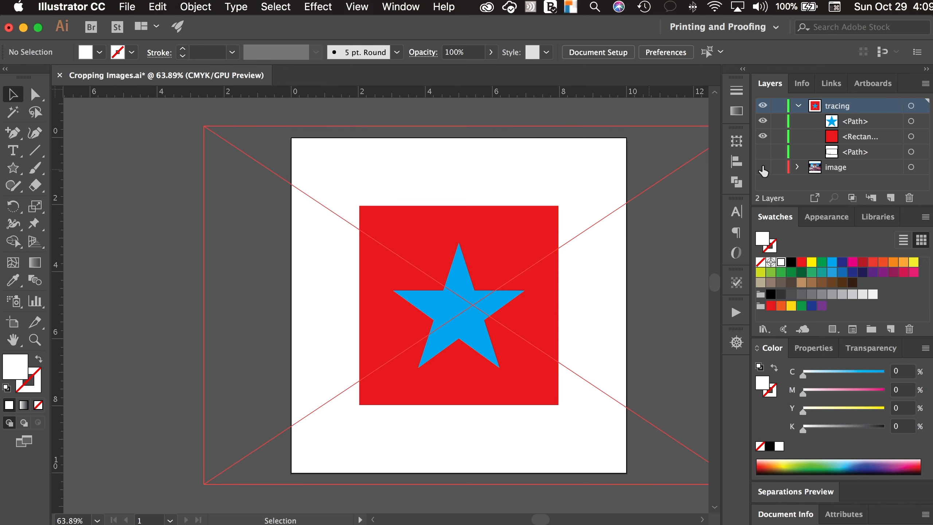
# Make a compound path from the red square and the star on top of it, and deselect it.
pyautogui.click(401, 254)
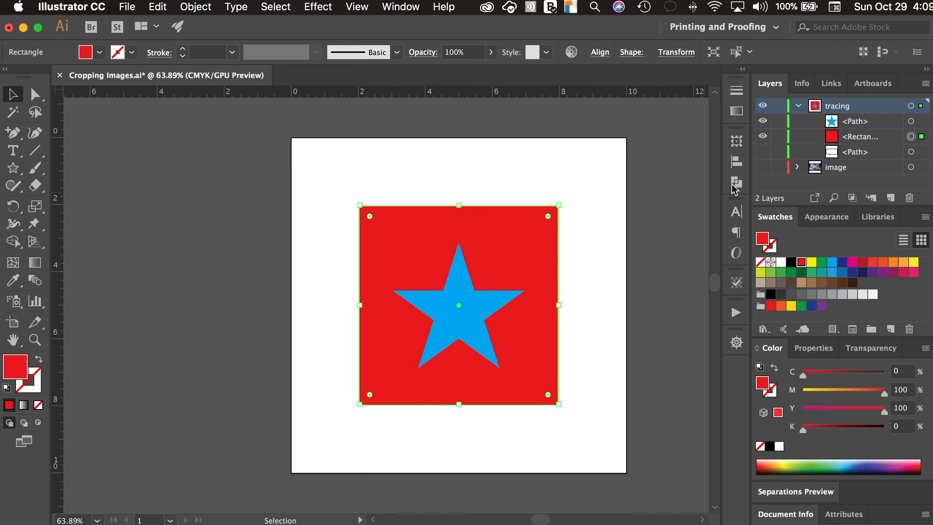
pyautogui.keyDown('shift'); pyautogui.click(444, 302); pyautogui.keyUp('shift')
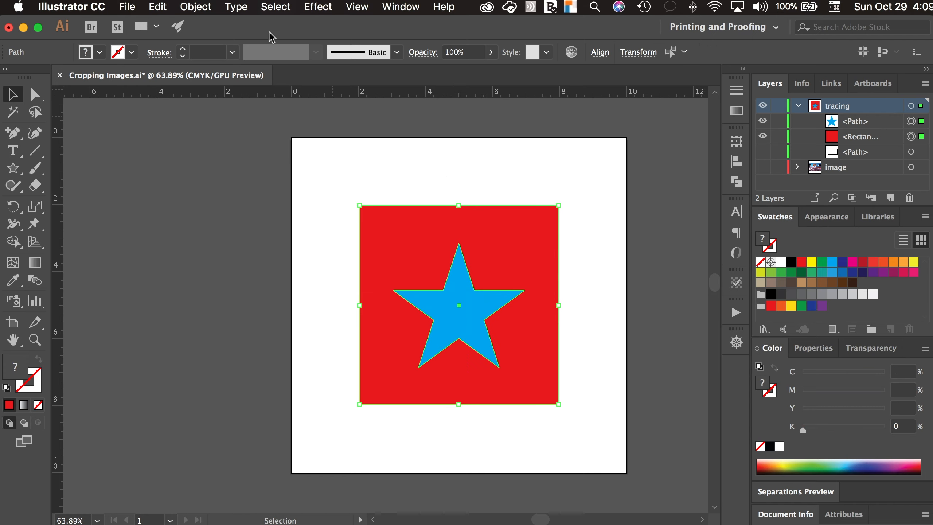
pyautogui.click(201, 9)
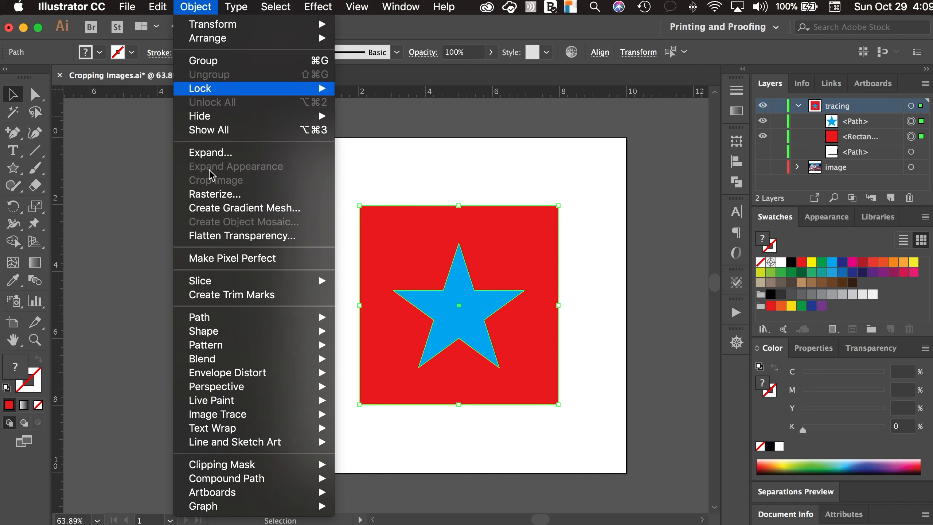
pyautogui.moveTo(220, 433)
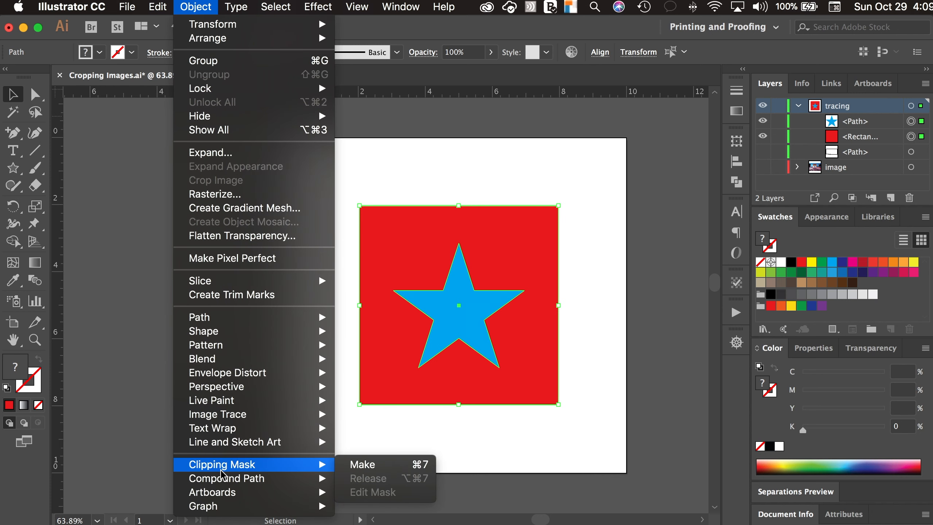
pyautogui.moveTo(229, 481)
pyautogui.click(351, 478)
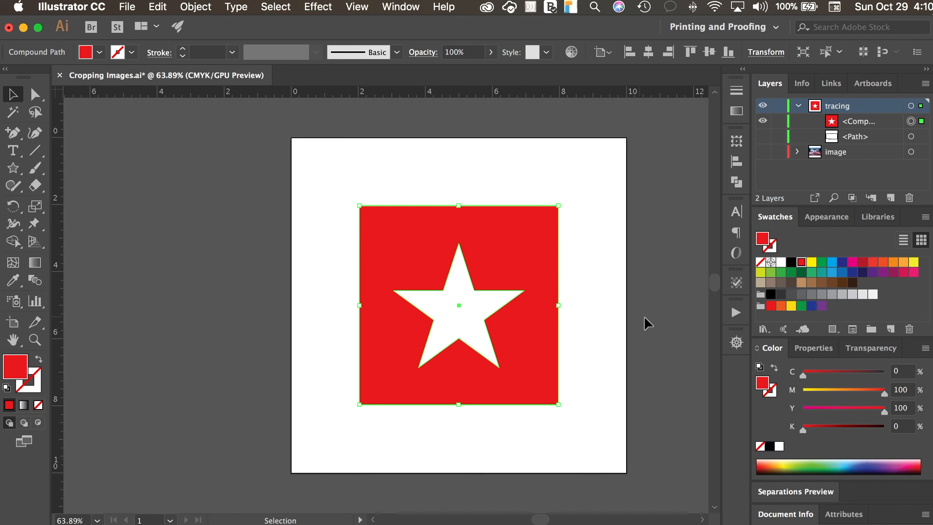
pyautogui.click(618, 323)
# Select the red square with the star cutout and show the image layer behind it.
pyautogui.click(415, 267)
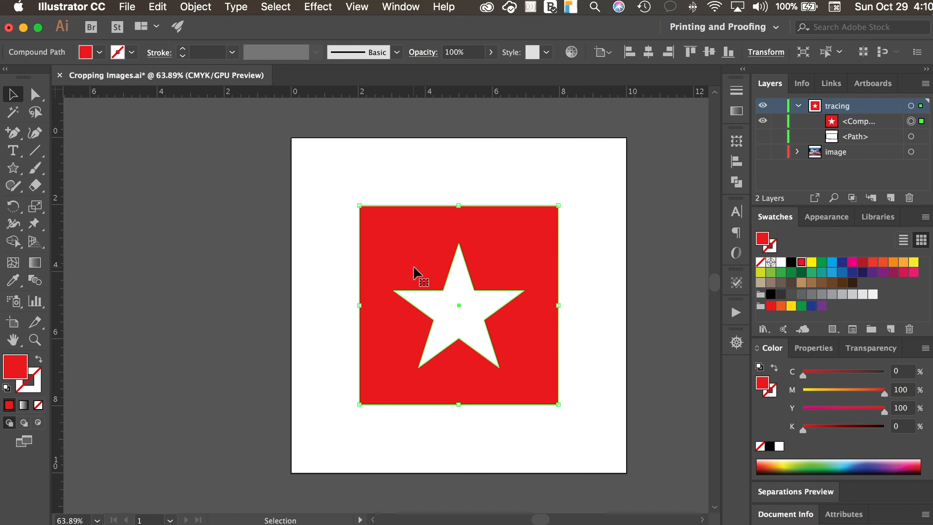
pyautogui.click(451, 306)
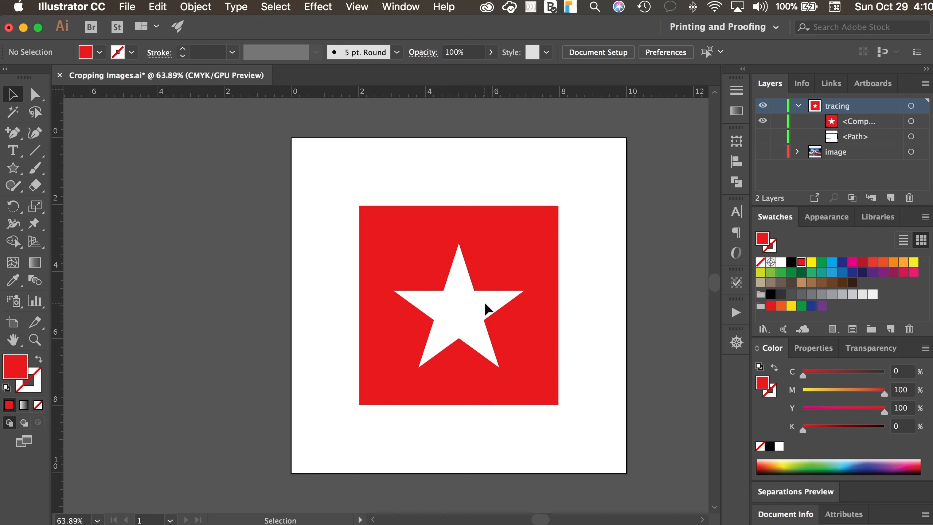
pyautogui.click(500, 267)
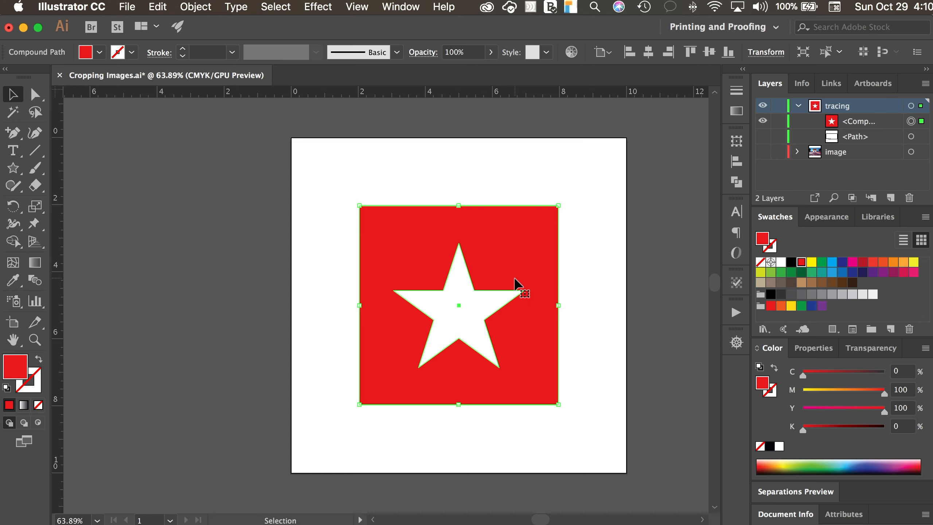
pyautogui.click(764, 152)
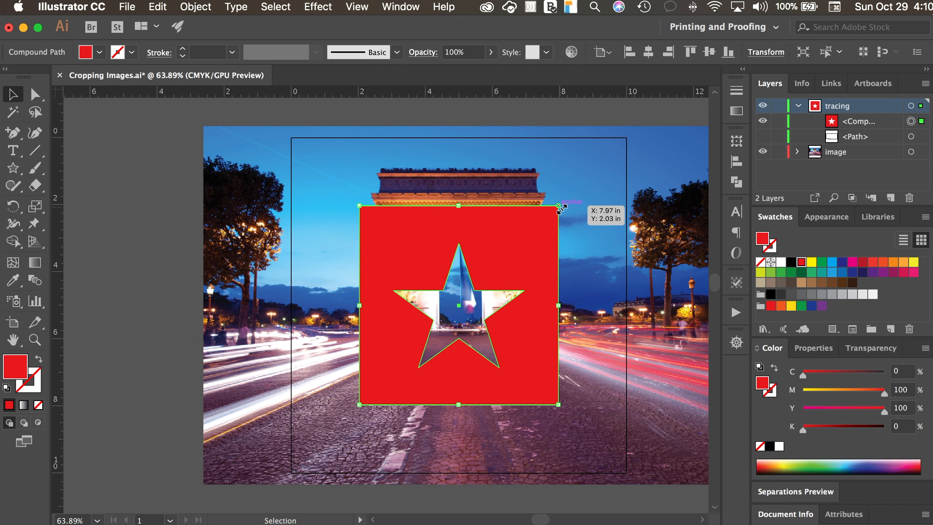
# Try shrinking the star-cutout square and placing it over the road near the artboard's lower-right corner, and undo these changes.
pyautogui.moveTo(560, 208); pyautogui.dragTo(587, 410)
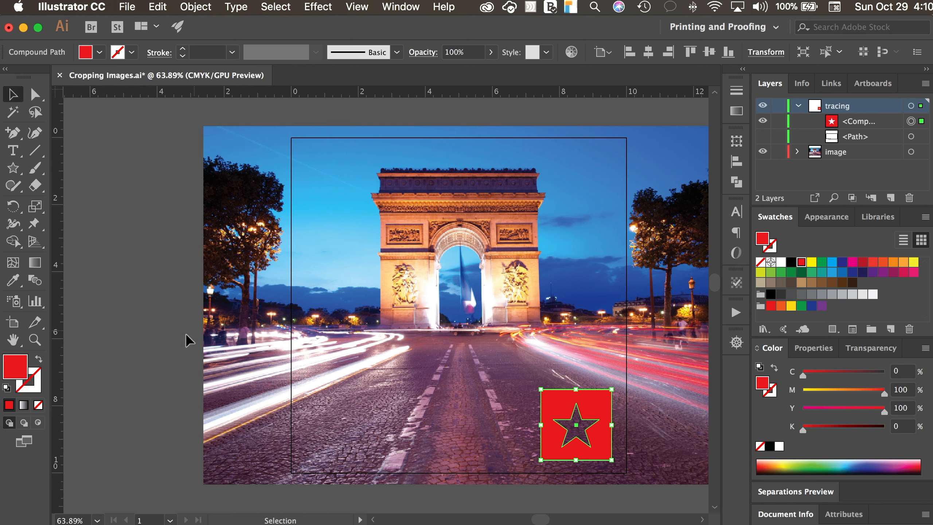
pyautogui.click(124, 348)
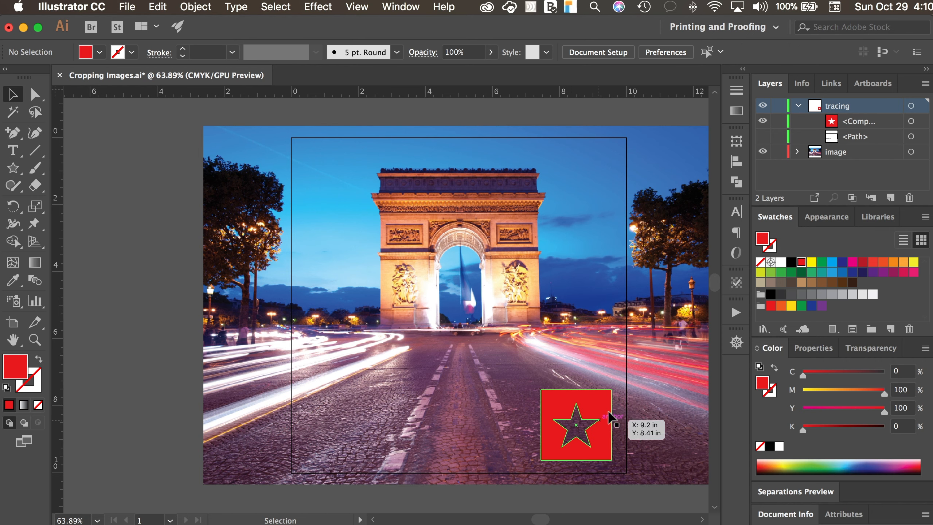
pyautogui.click(590, 408)
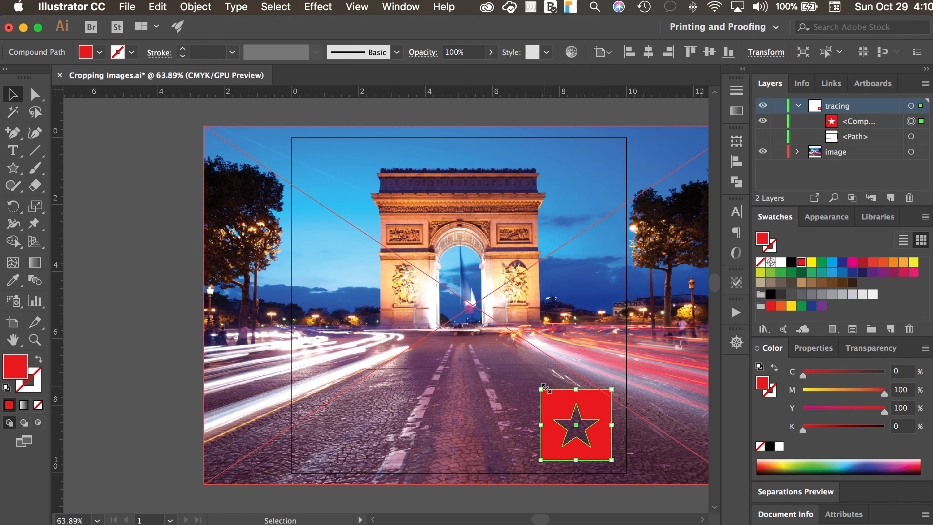
pyautogui.press('super+z')
pyautogui.press('super+z')
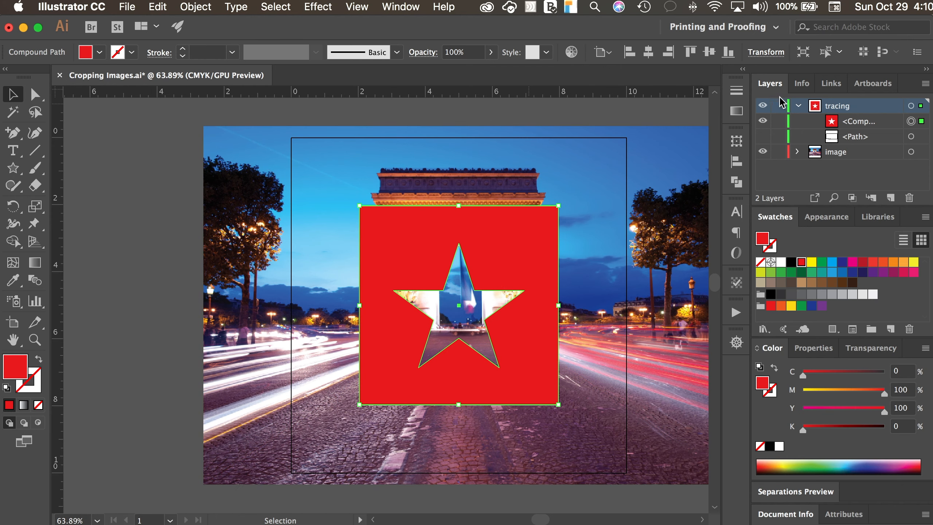
# Hide the image layer and release the compound path into a separate star and square.
pyautogui.click(762, 157)
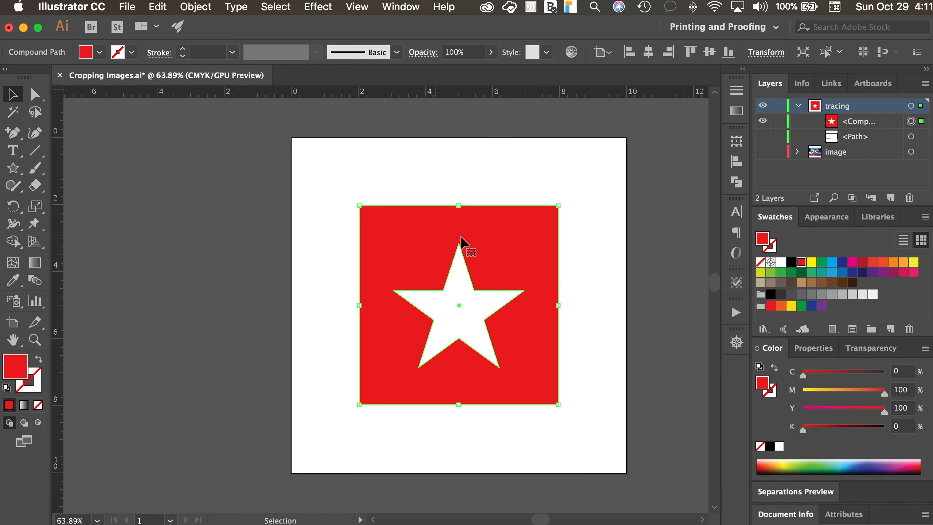
pyautogui.click(621, 283)
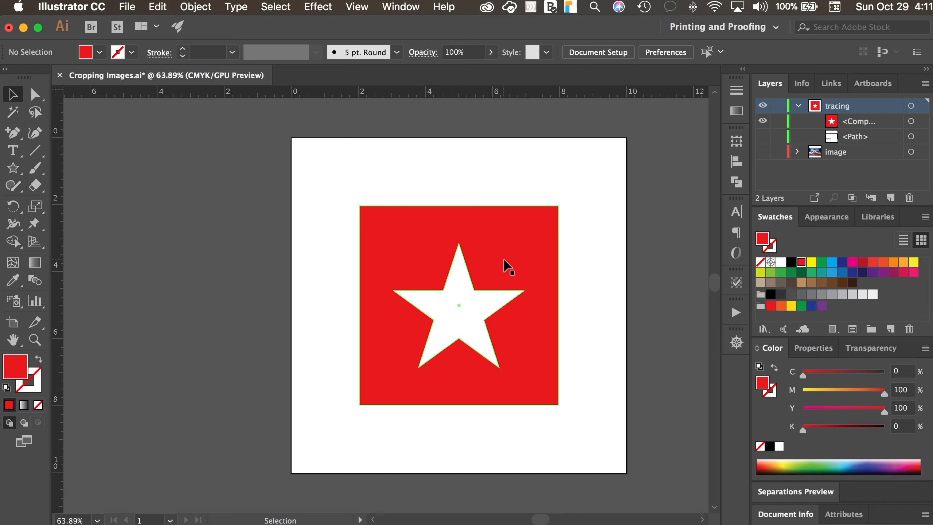
pyautogui.click(468, 277)
pyautogui.rightClick(468, 276)
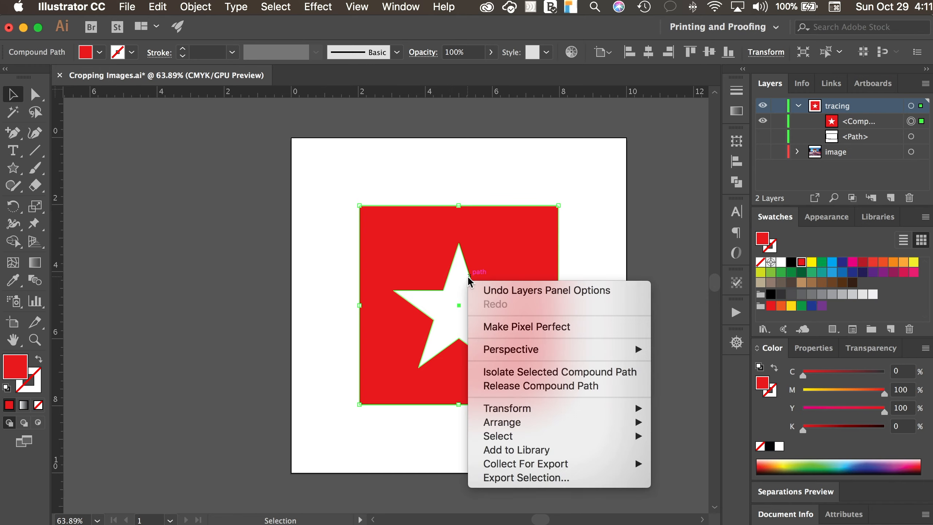
pyautogui.click(395, 224)
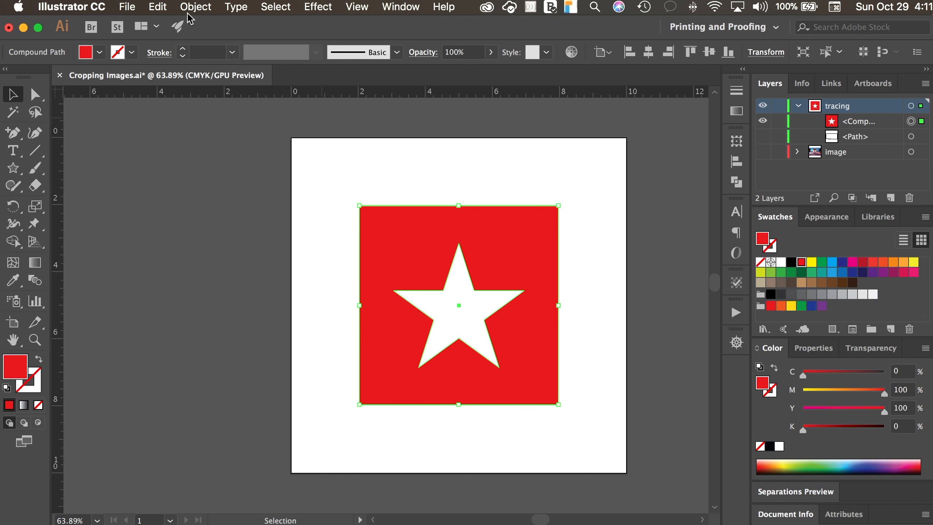
pyautogui.click(195, 8)
pyautogui.moveTo(221, 484)
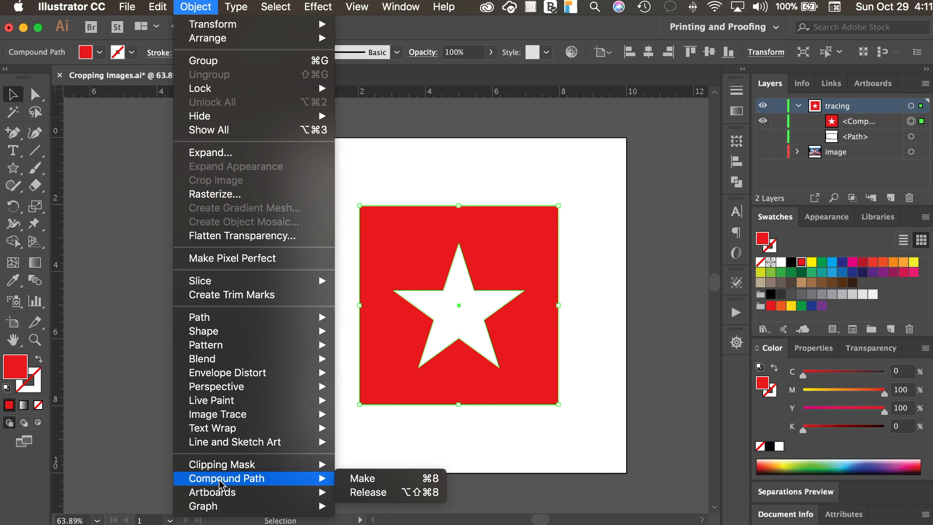
pyautogui.click(368, 492)
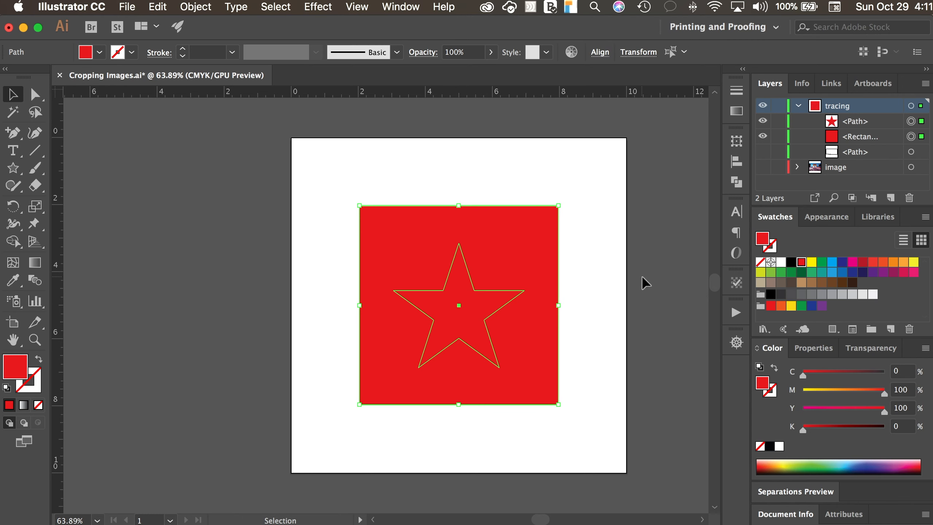
# Delete the star from inside the red square.
pyautogui.click(610, 276)
pyautogui.click(484, 302)
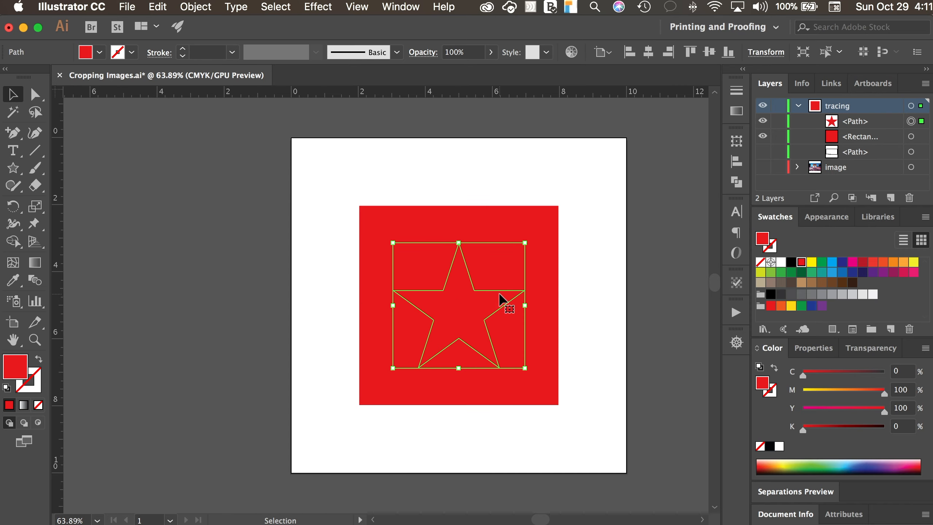
pyautogui.press('Delete')
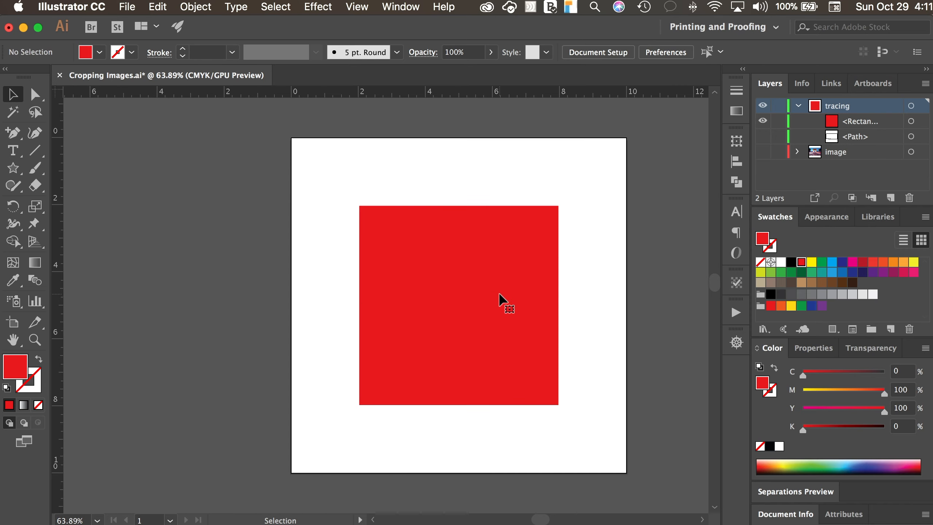
# Draw a closed eight-point shape with a V-shaped notch in its upper edge inside the red square, using the Pen tool.
pyautogui.click(13, 130)
pyautogui.click(65, 136)
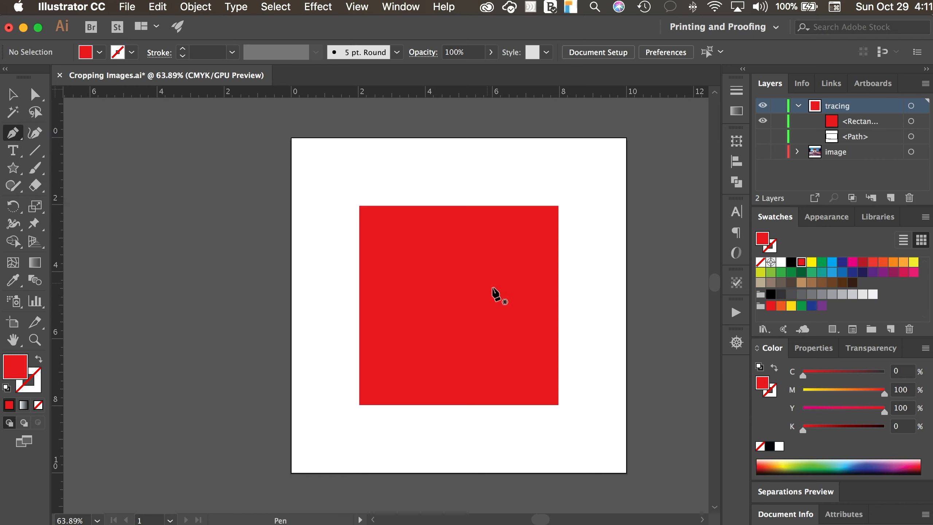
pyautogui.click(432, 255)
pyautogui.click(406, 297)
pyautogui.click(422, 354)
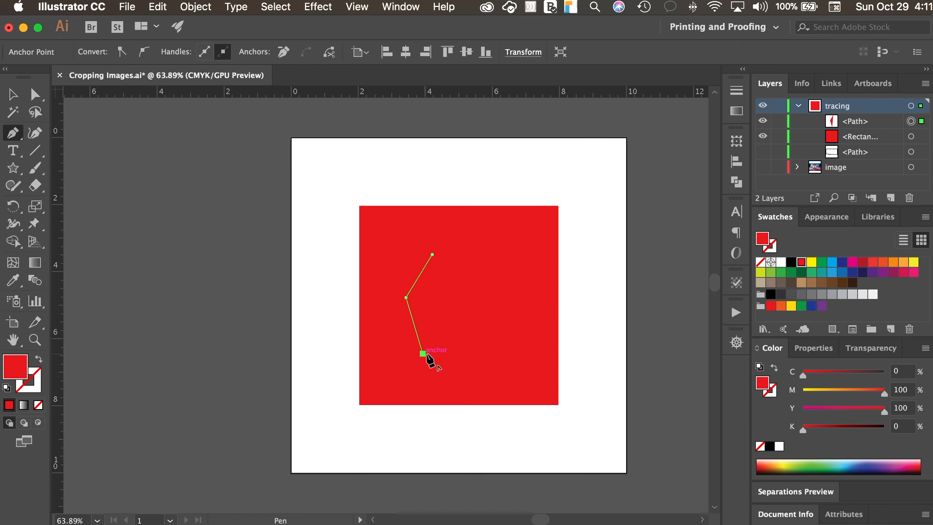
pyautogui.click(492, 356)
pyautogui.click(519, 298)
pyautogui.click(512, 254)
pyautogui.click(472, 312)
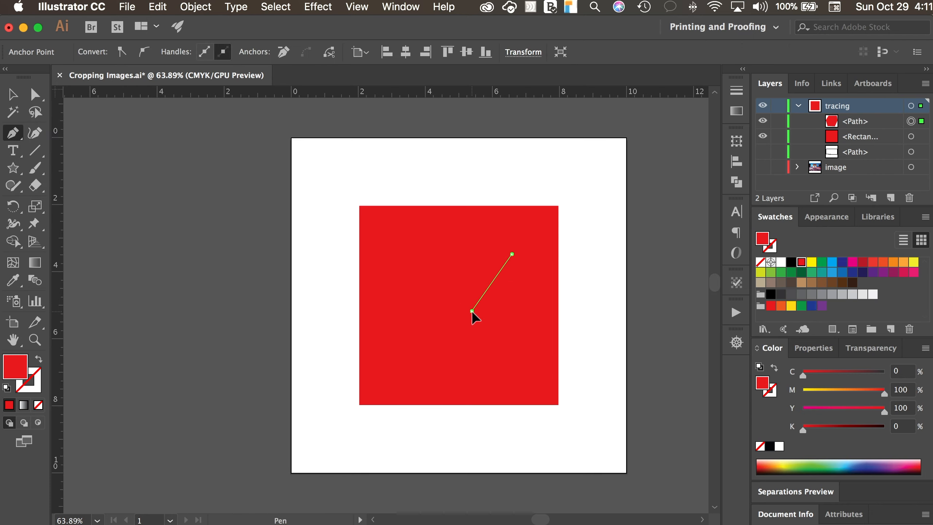
pyautogui.click(466, 254)
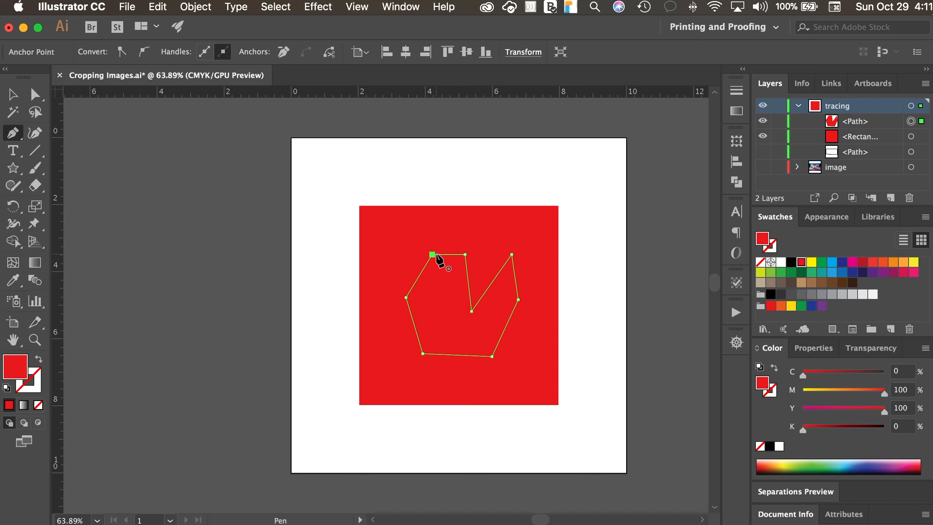
pyautogui.click(434, 256)
# Make a compound path from the notched shape and the red square, and reselect the resulting cutout.
pyautogui.press('v')
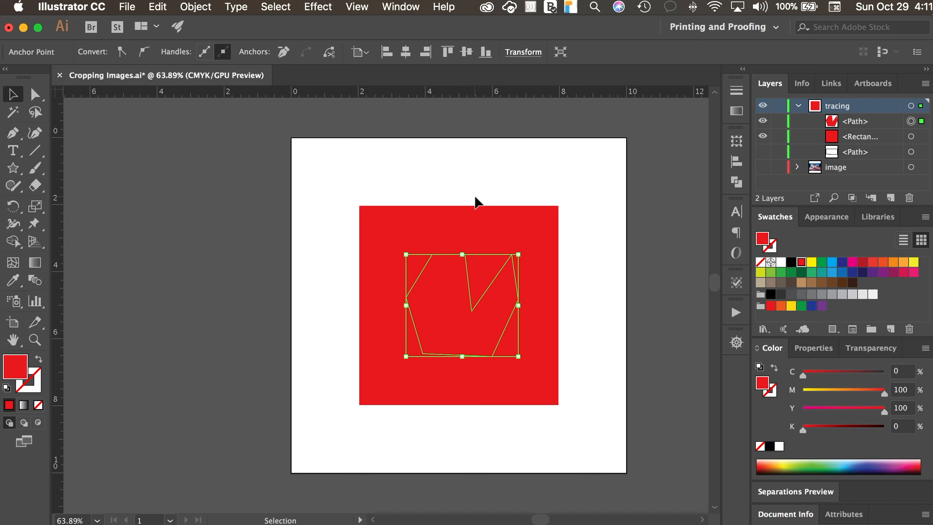
pyautogui.keyDown('shift'); pyautogui.click(469, 208); pyautogui.keyUp('shift')
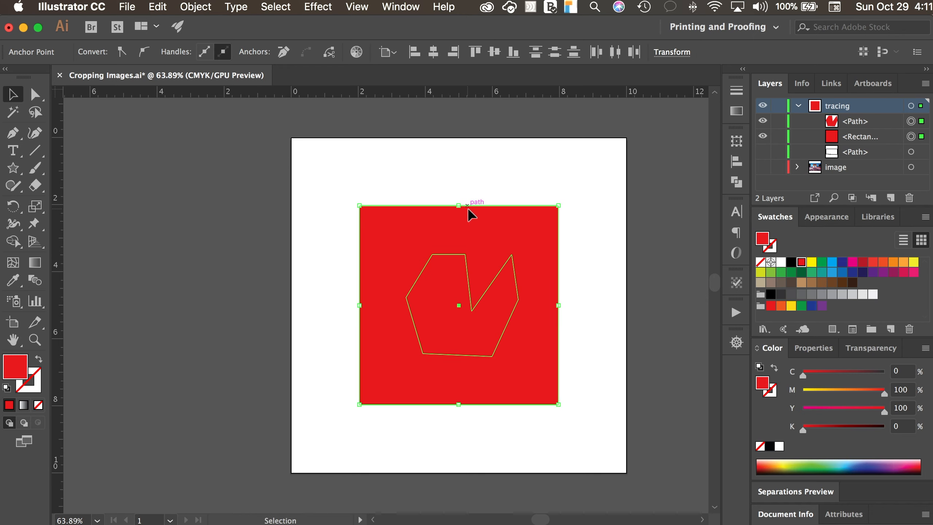
pyautogui.click(205, 7)
pyautogui.moveTo(316, 478)
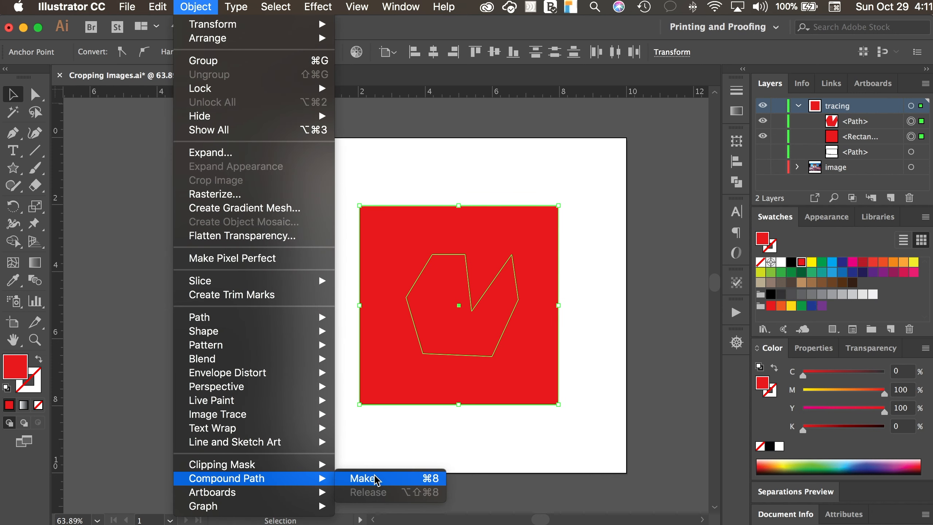
pyautogui.click(390, 479)
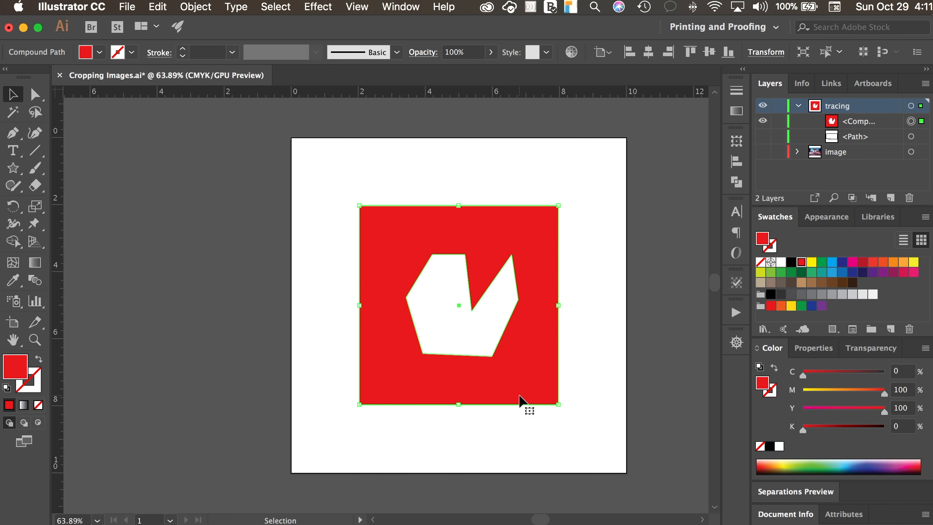
pyautogui.click(635, 252)
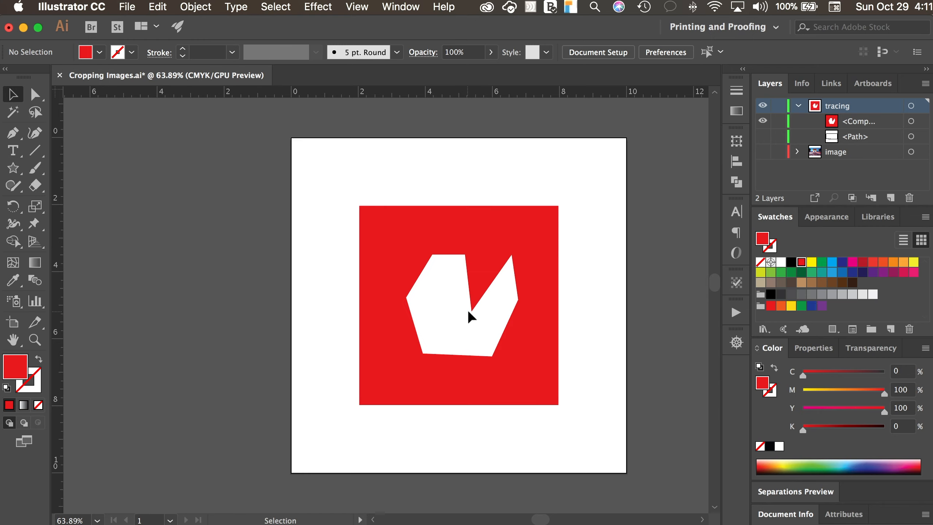
pyautogui.click(469, 295)
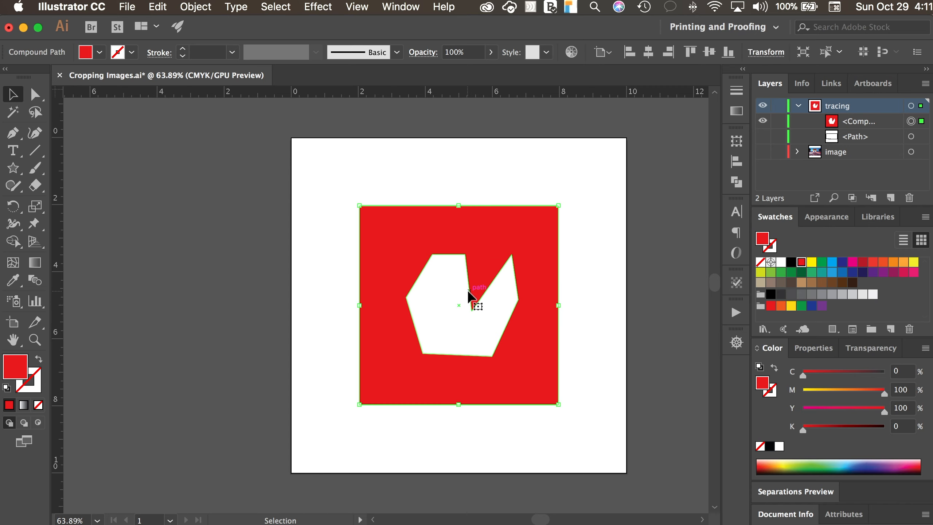
# Isolate the compound path and convert the anchor point at the tip of the V-shaped notch to a smooth point.
pyautogui.doubleClick(468, 291)
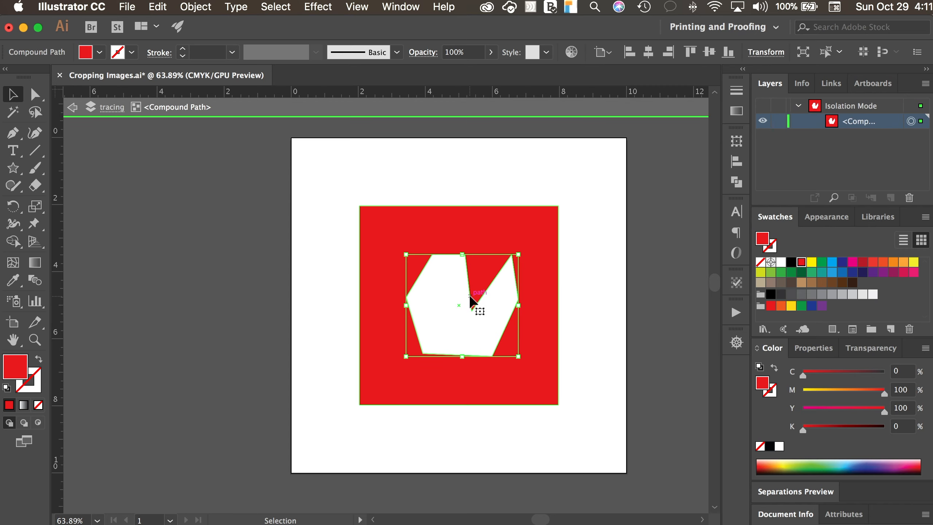
pyautogui.press('a')
pyautogui.click(473, 311)
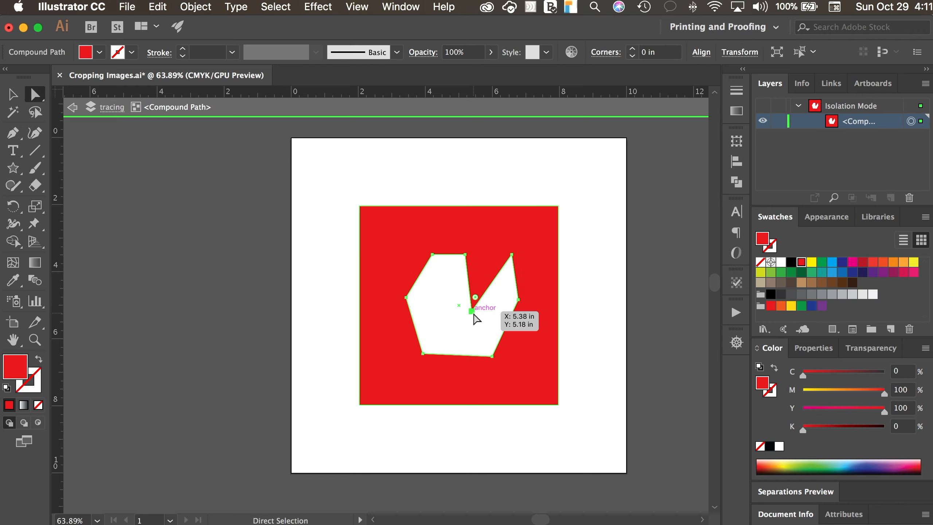
pyautogui.click(143, 52)
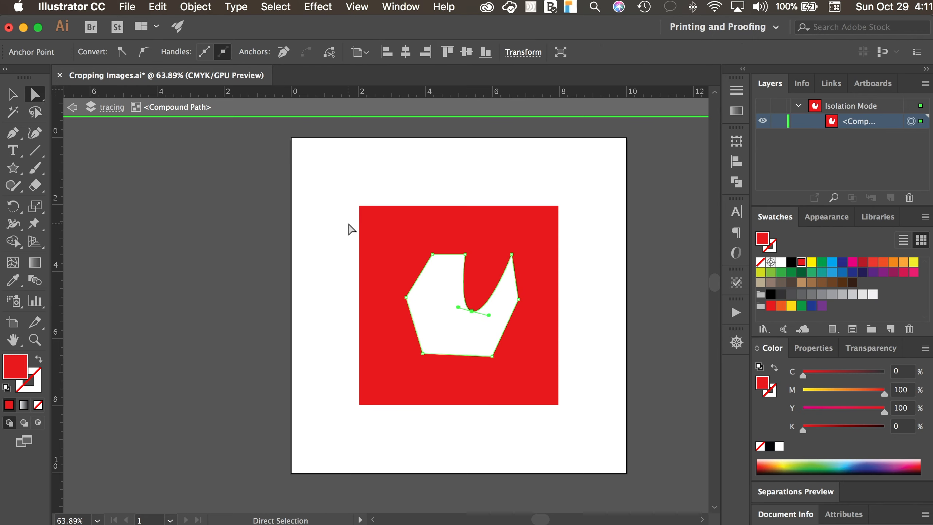
# Widen the notch into a rounded curve by extending both direction handles, and shift the anchor at its upper-left end slightly left.
pyautogui.moveTo(458, 307); pyautogui.dragTo(440, 298)
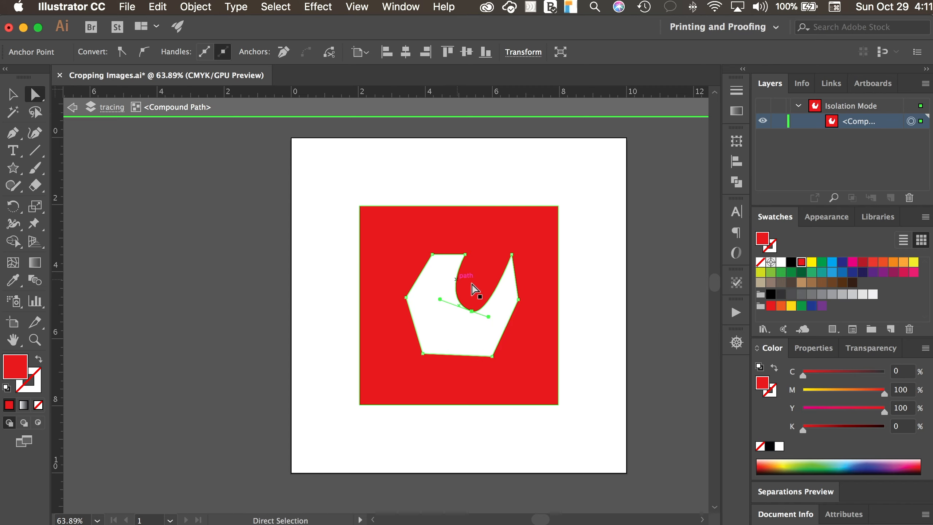
pyautogui.moveTo(488, 316); pyautogui.dragTo(512, 310)
pyautogui.click(465, 254)
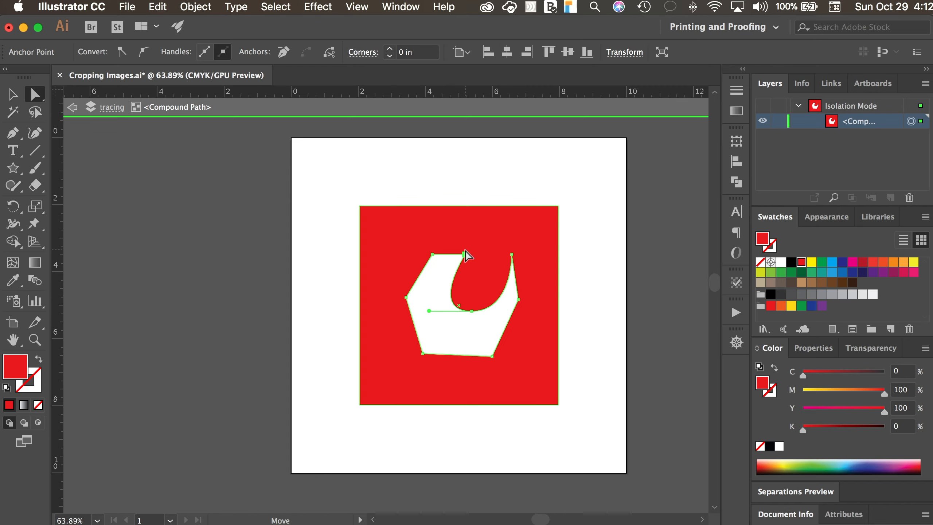
pyautogui.moveTo(465, 251); pyautogui.dragTo(456, 253)
# Exit isolation mode and show the image layer behind the red cutout, leaving nothing selected.
pyautogui.click(13, 96)
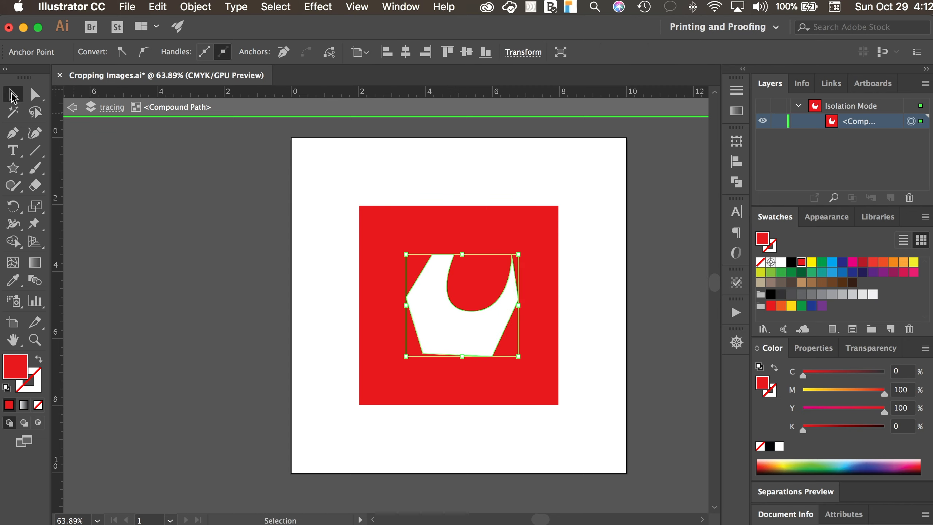
pyautogui.doubleClick(257, 129)
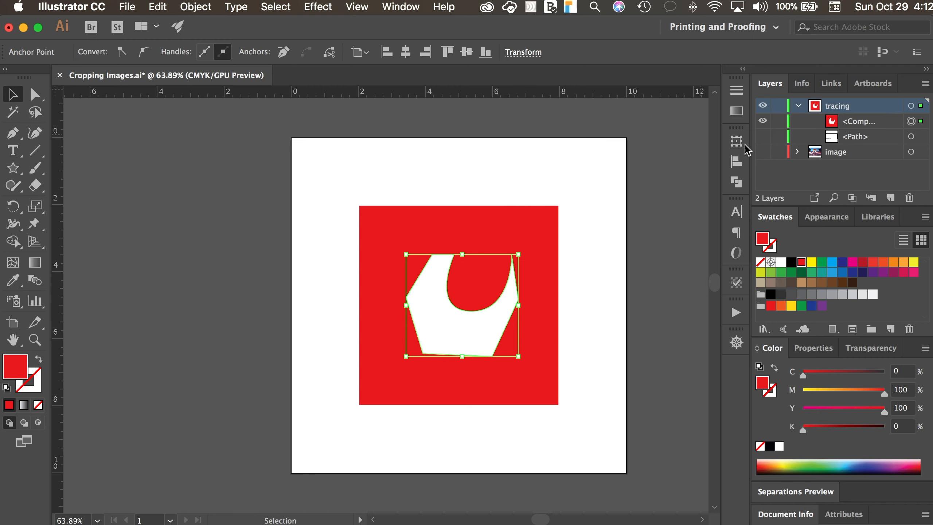
pyautogui.click(202, 244)
pyautogui.click(487, 240)
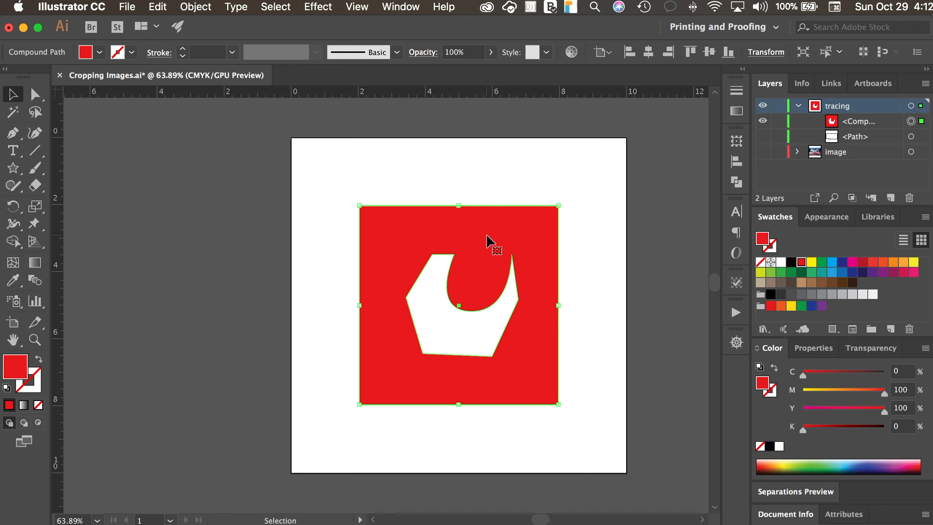
pyautogui.click(763, 152)
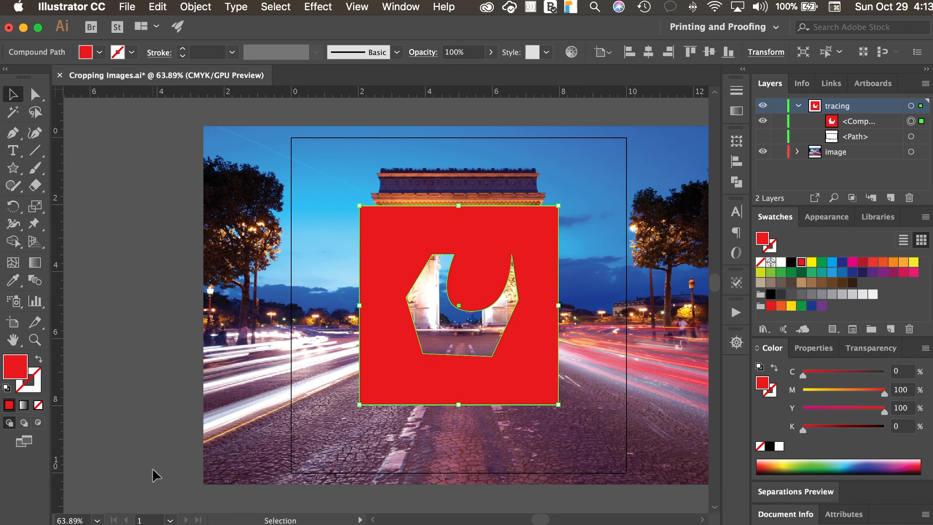
pyautogui.click(167, 362)
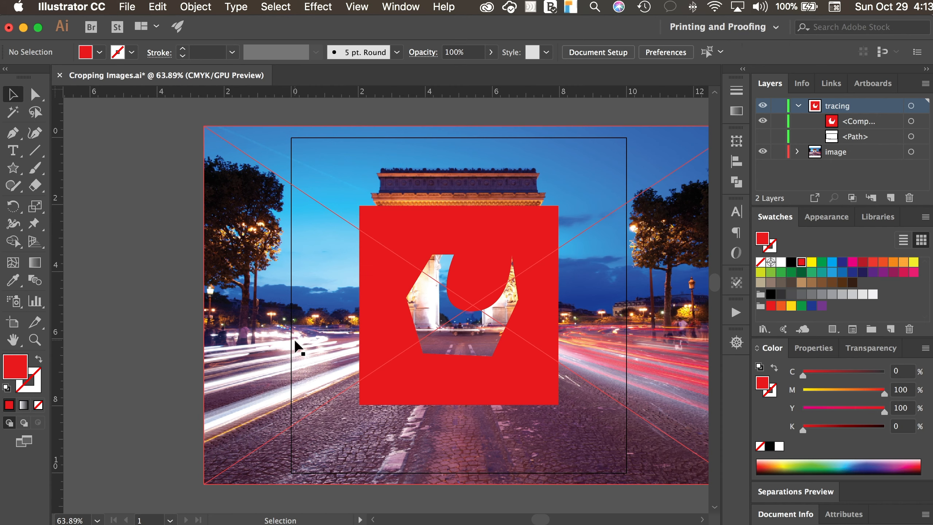